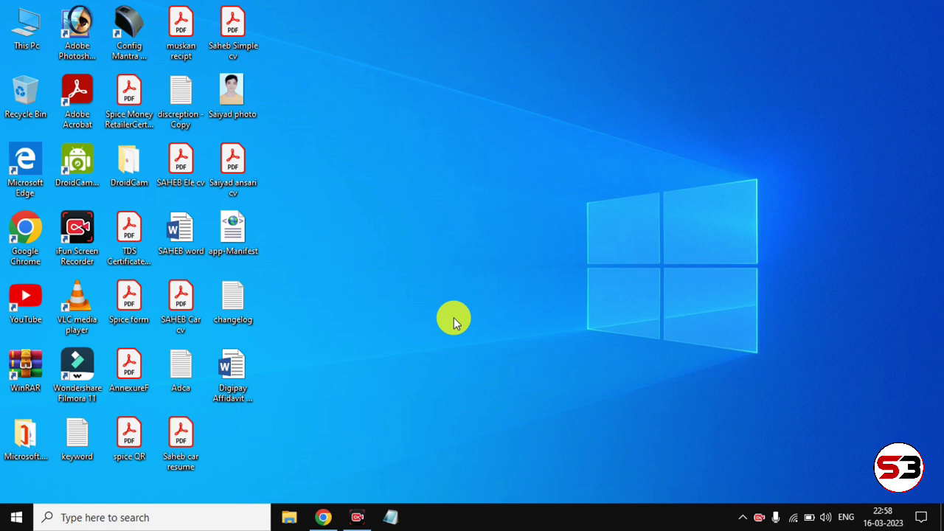
Step: Open Chrome, search Google for "income tax" and open the Income Tax Department e-Filing home page
click(324, 520)
click(379, 295)
text(incom)
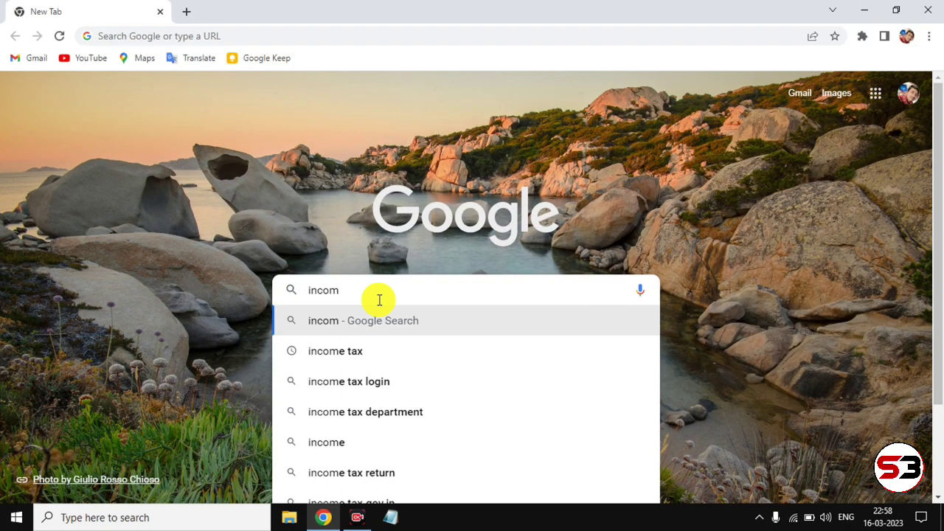
click(323, 358)
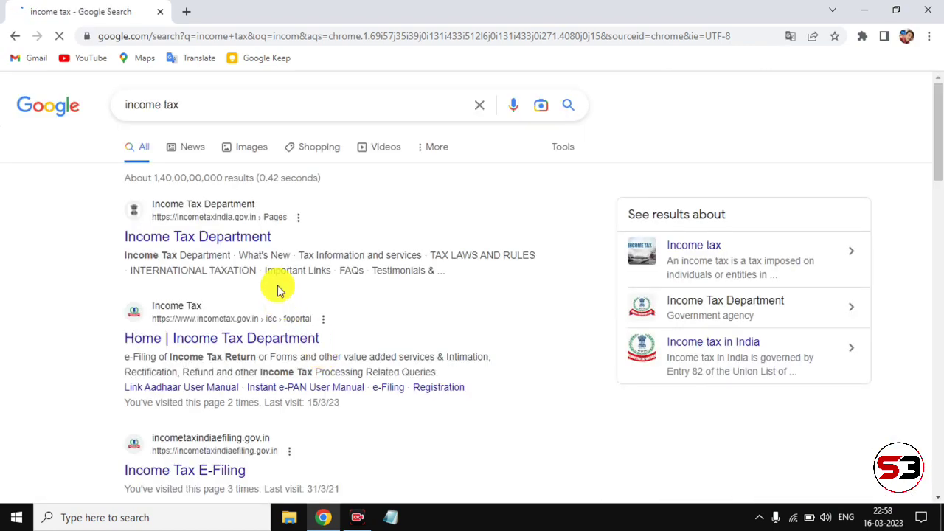
click(217, 343)
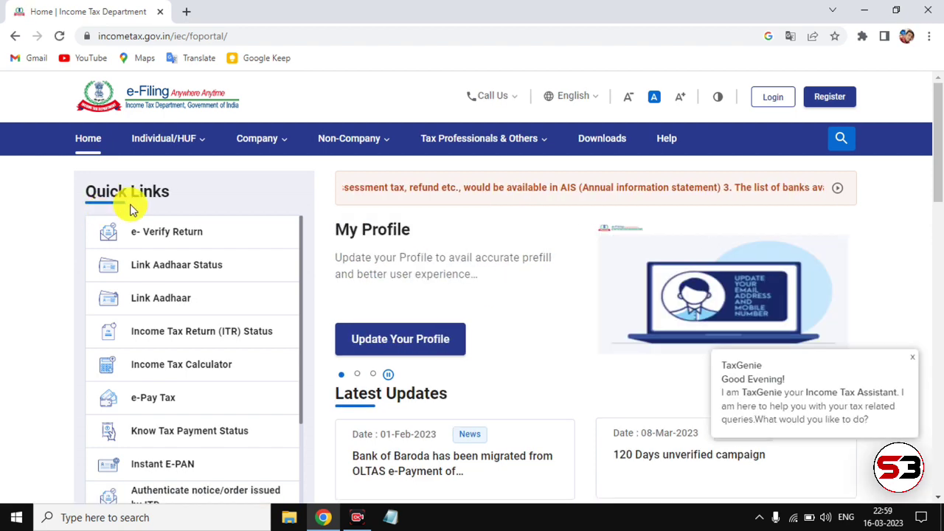
Step: Check the Link Aadhaar Status using the PAN and Aadhaar number, and close the result message
scroll(131, 211, down, 1)
scroll(131, 210, down, 5)
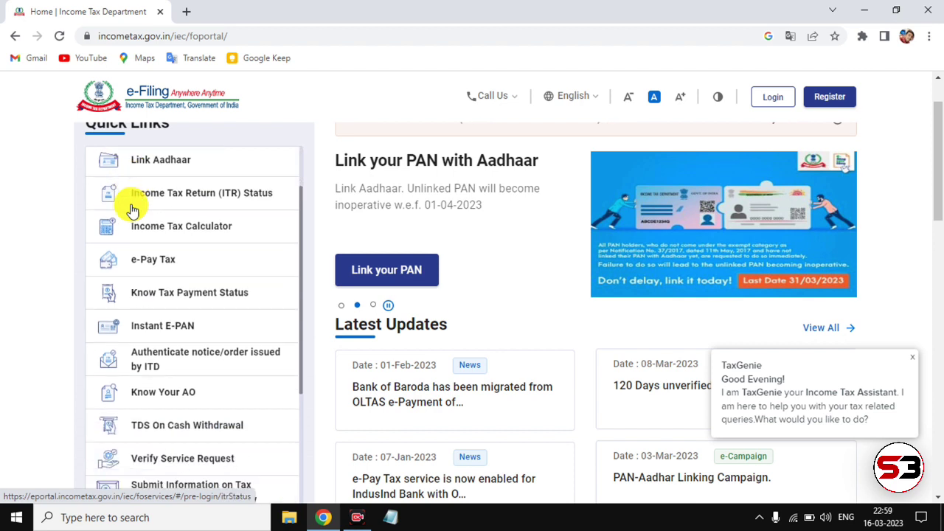
click(133, 190)
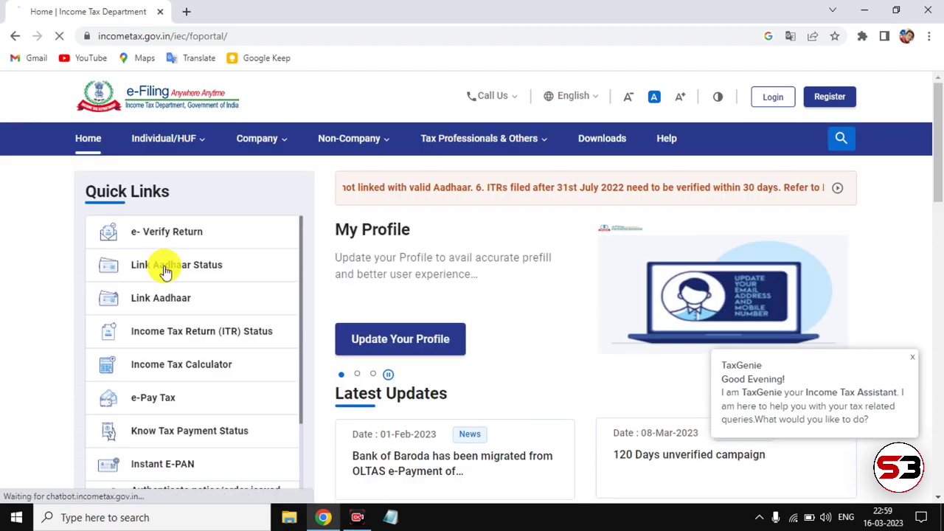
click(166, 271)
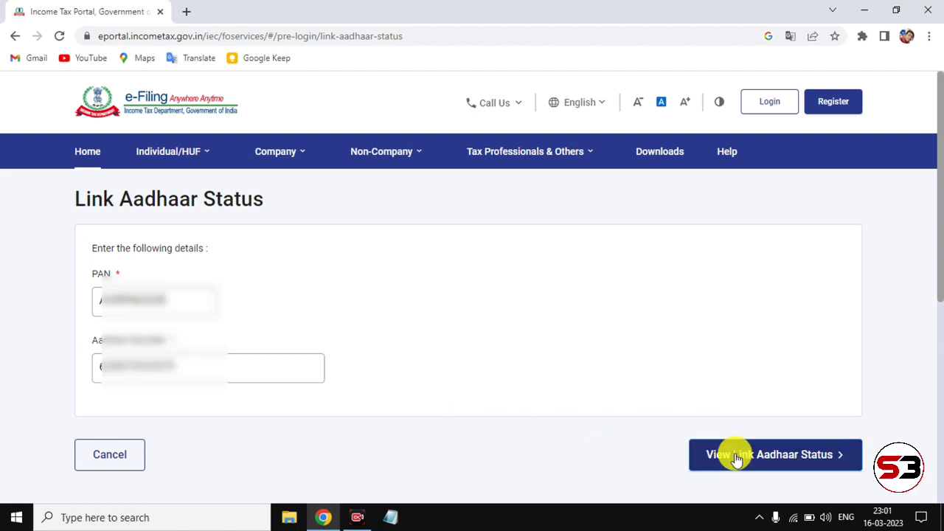
click(738, 458)
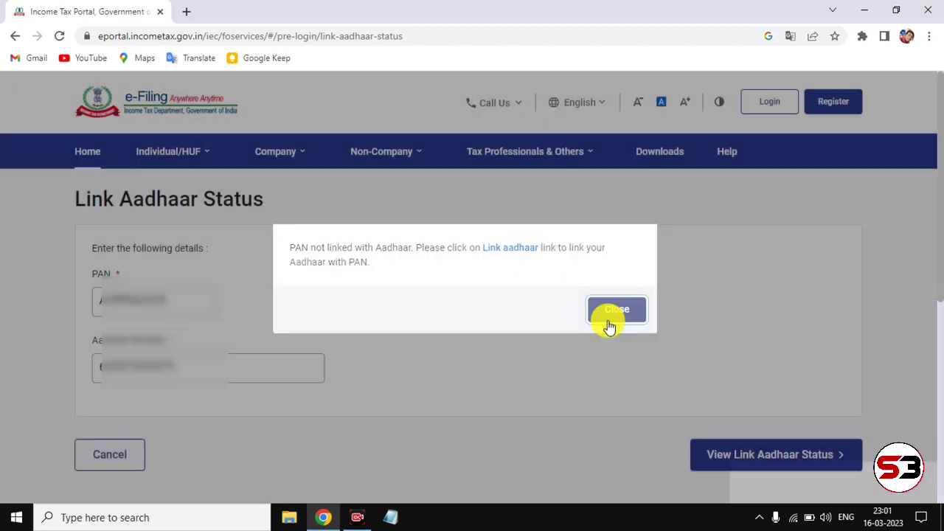
click(609, 325)
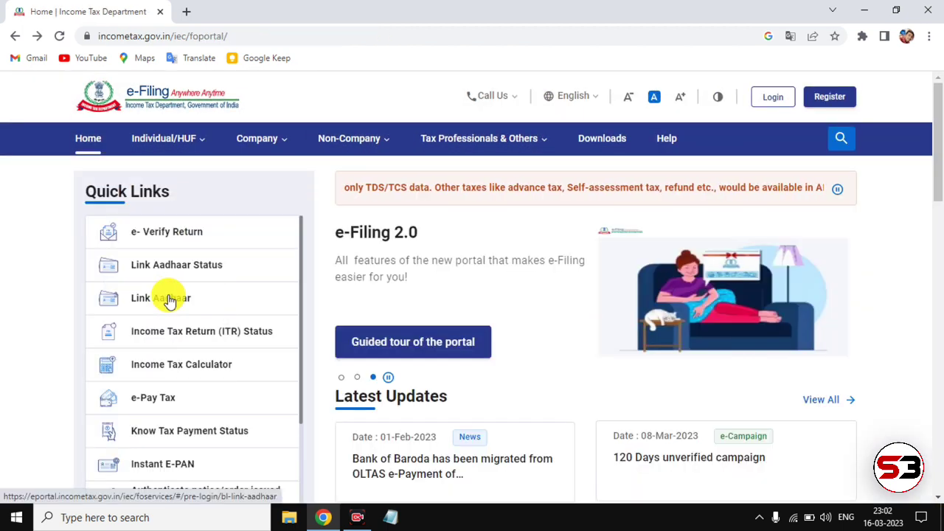
Step: Open the Link Aadhaar form, fill in the PAN and Aadhaar number, and validate them
click(169, 298)
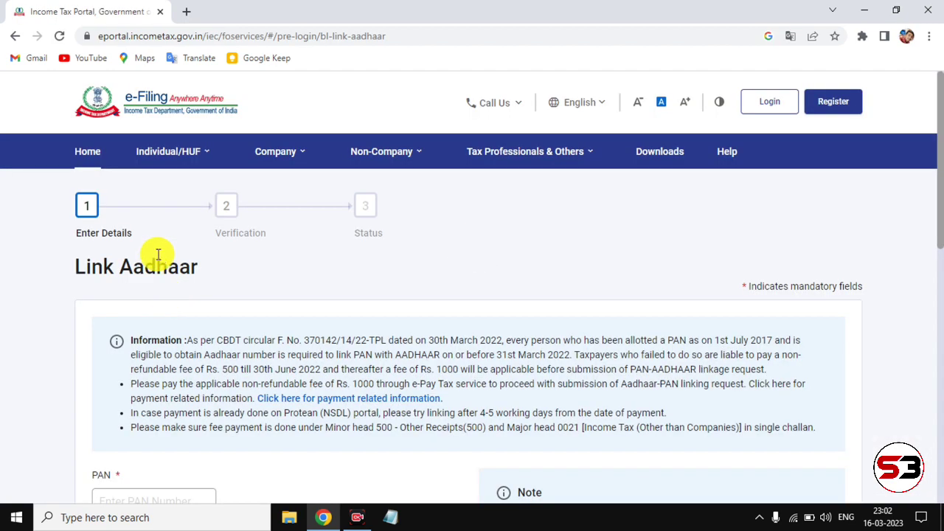
scroll(158, 255, down, 4)
scroll(158, 254, up, 3)
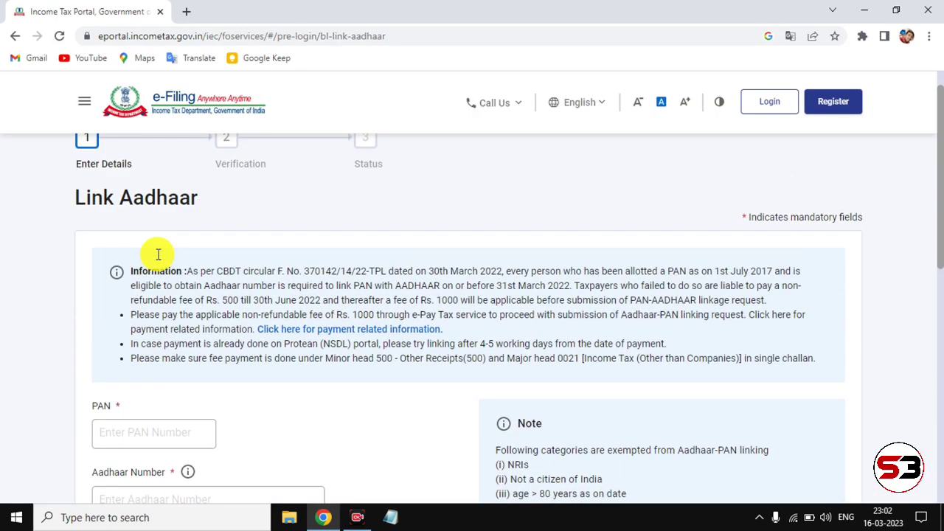
scroll(158, 251, down, 1)
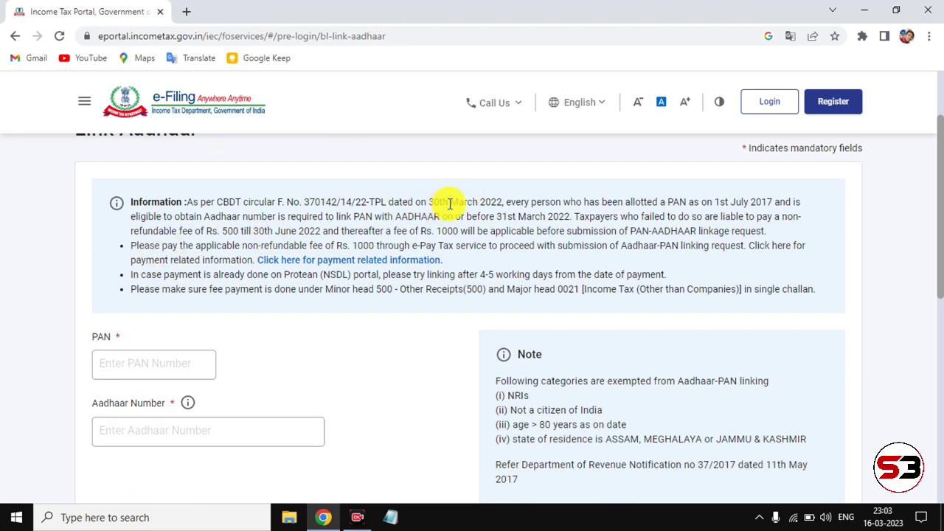
scroll(492, 202, down, 2)
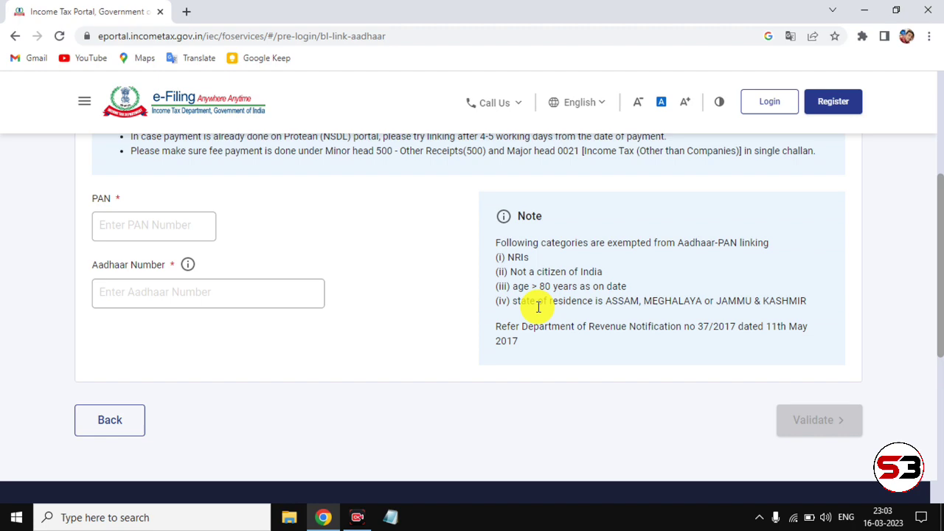
scroll(482, 200, up, 1)
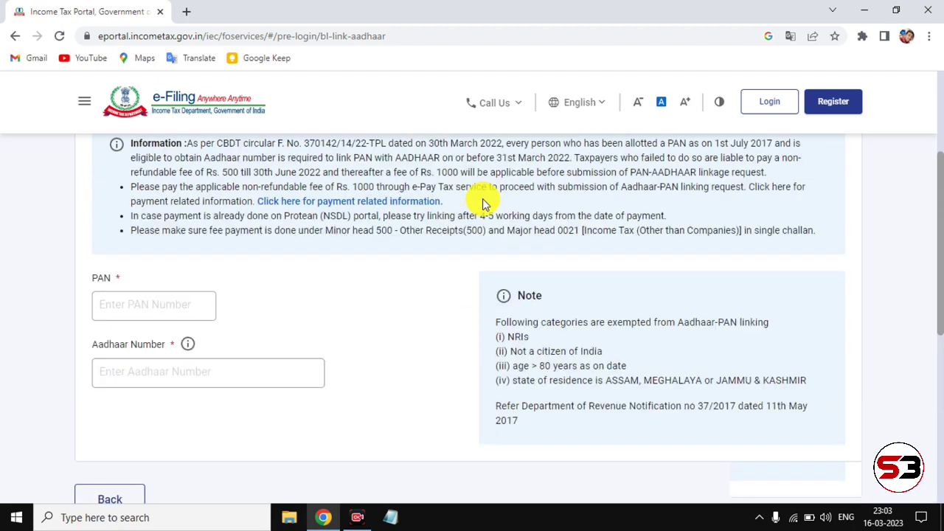
scroll(483, 201, up, 2)
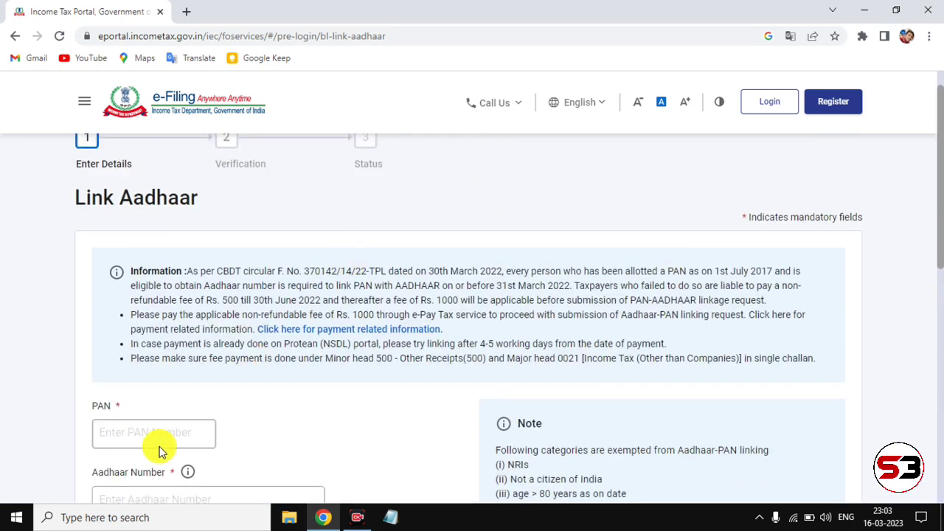
scroll(160, 450, down, 3)
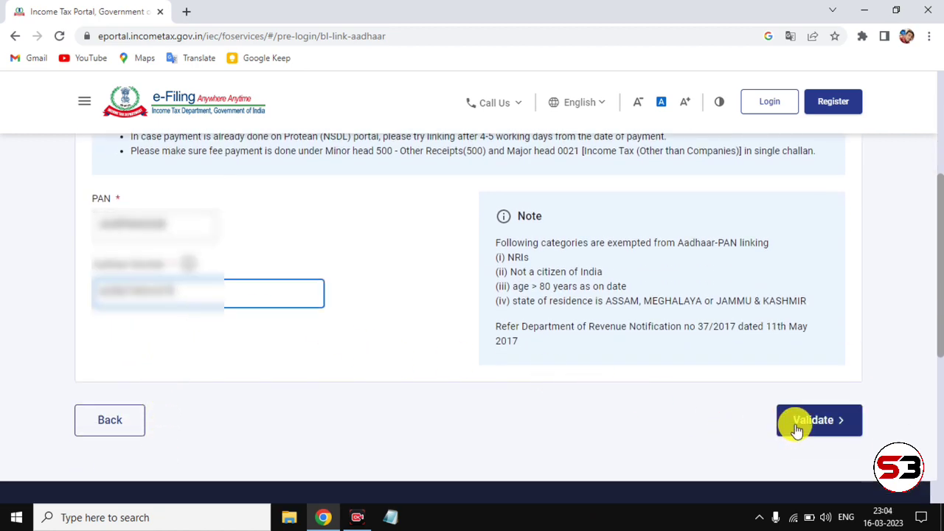
click(795, 427)
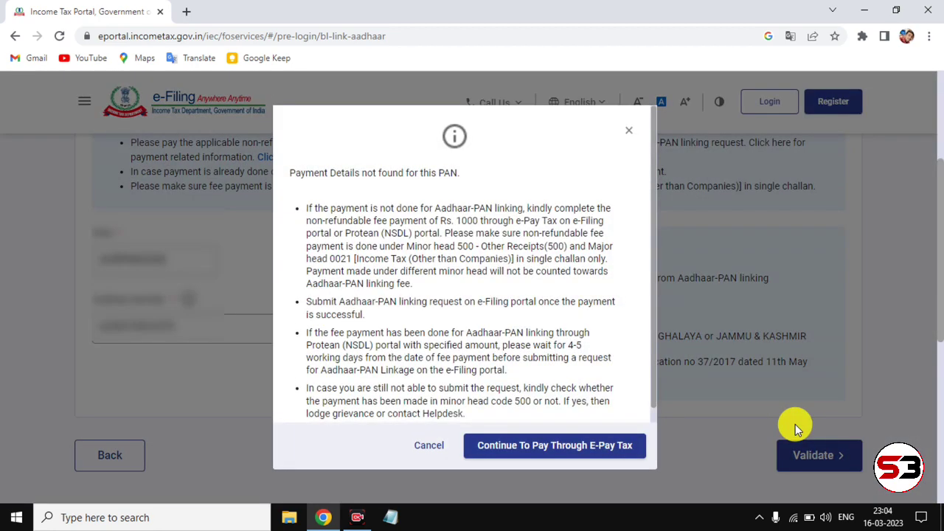
Step: Continue to e-Pay Tax, submit the PAN, its confirmation and the mobile number, and decline saving the password
click(539, 455)
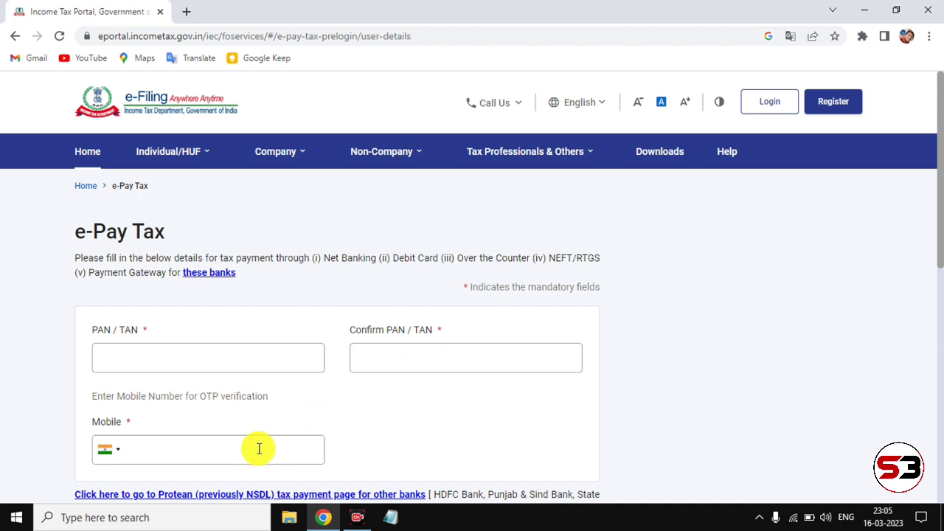
scroll(284, 452, down, 1)
scroll(283, 451, down, 1)
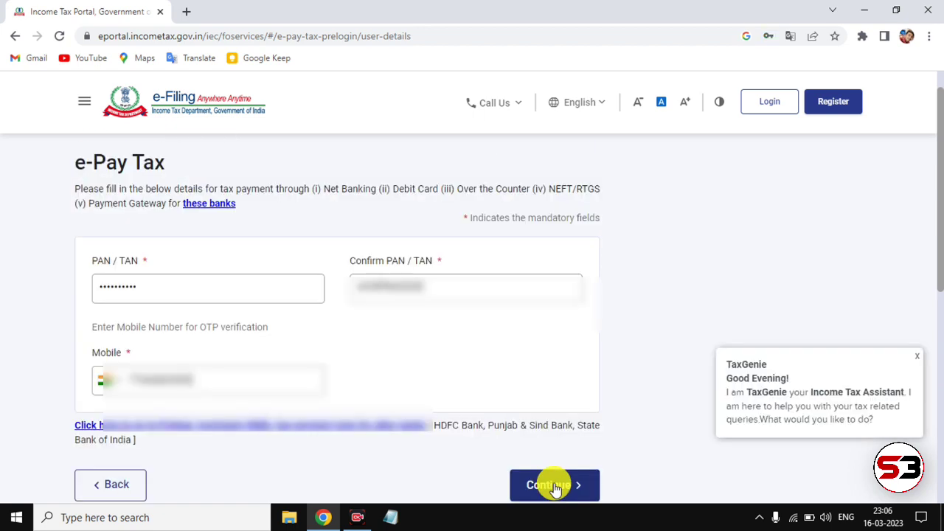
click(554, 484)
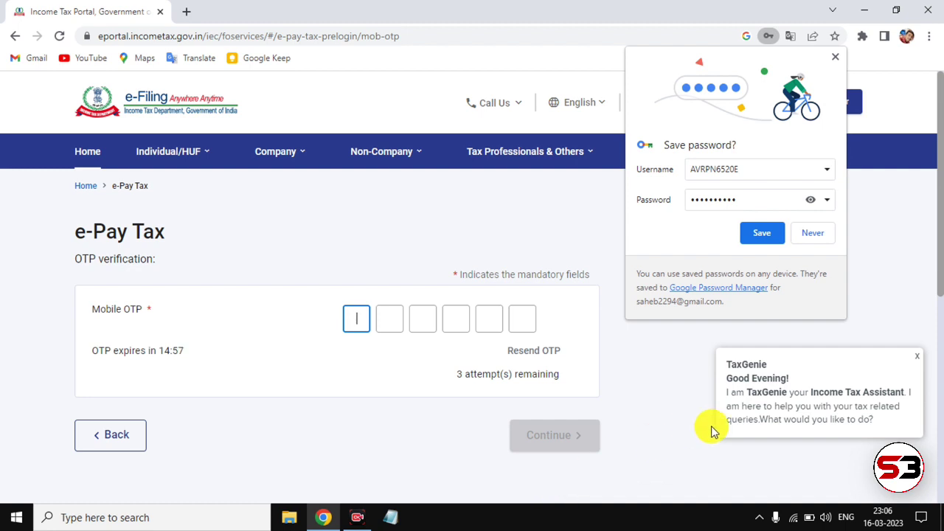
click(800, 234)
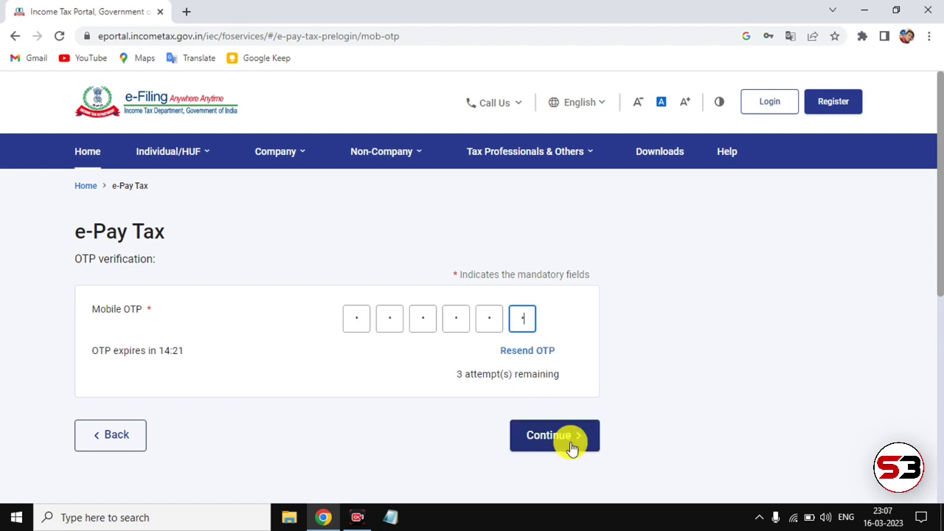
Step: Verify the mobile OTP, decline saving it as a password, and continue to make a new payment
click(565, 442)
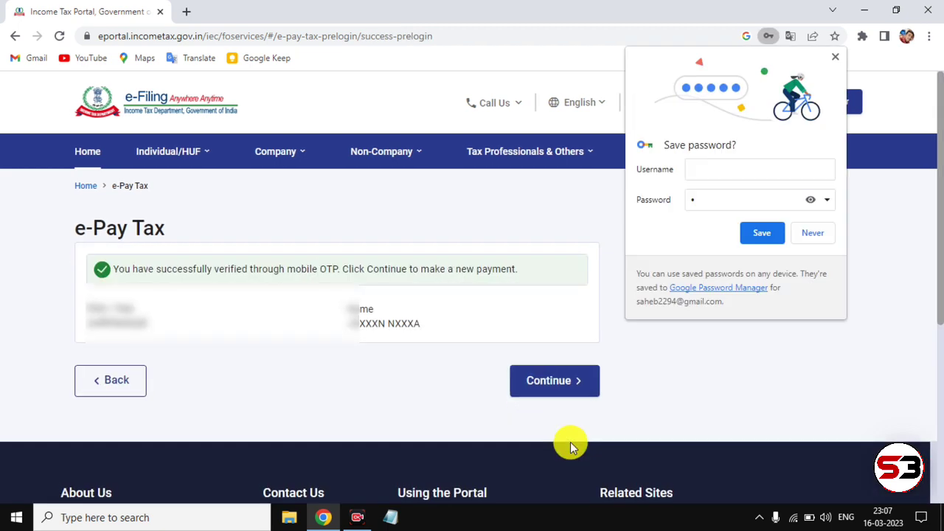
click(814, 230)
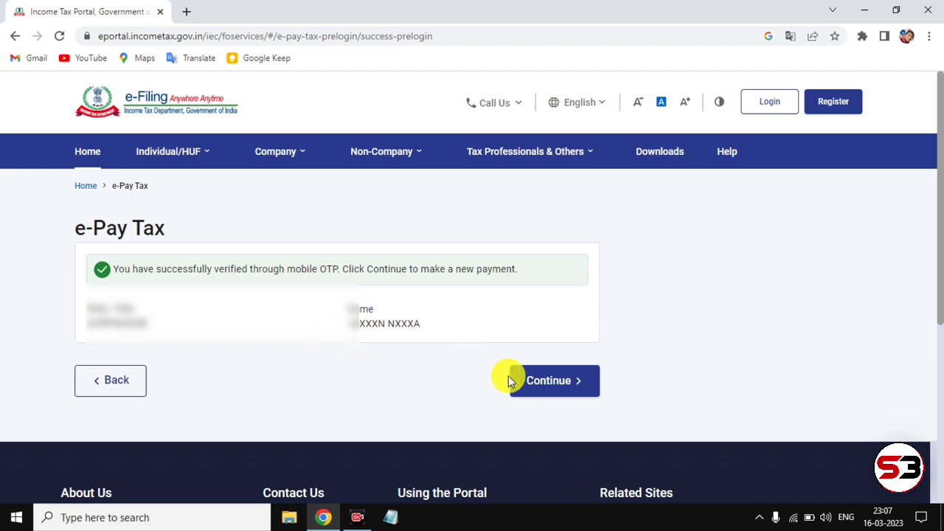
click(544, 382)
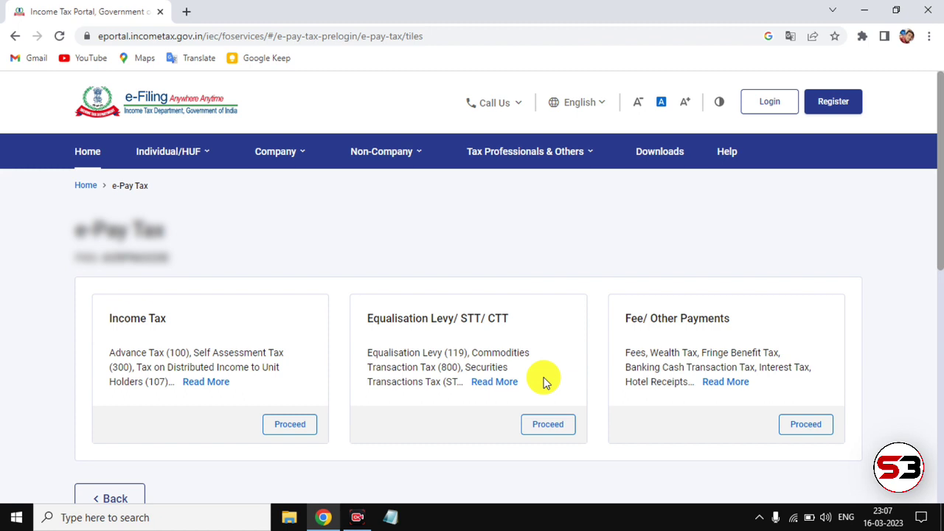
Step: Review the e-Pay Tax payment categories and proceed with Income Tax
scroll(360, 317, down, 1)
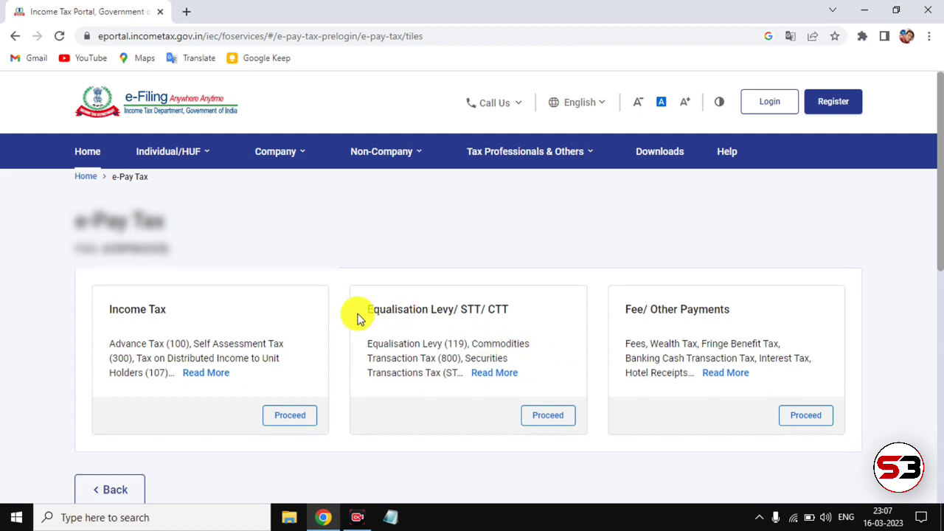
scroll(359, 317, down, 3)
scroll(358, 317, up, 3)
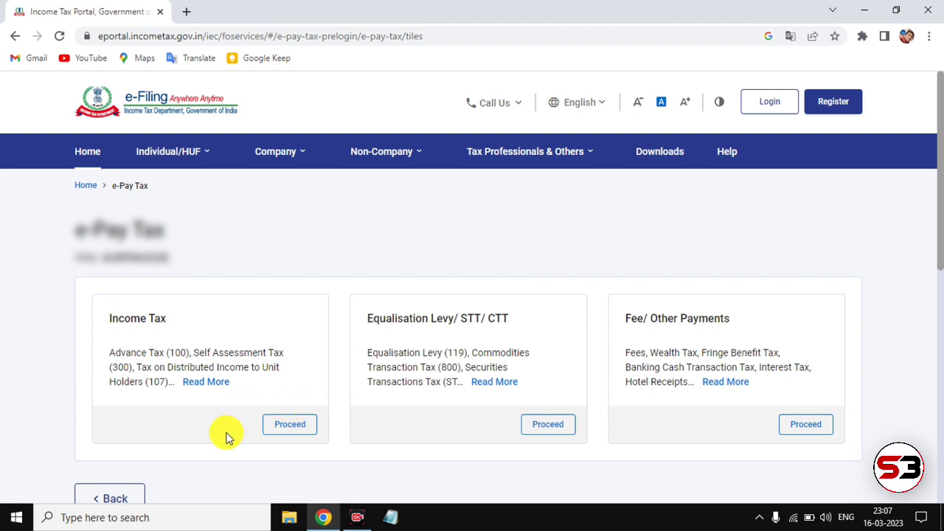
click(285, 428)
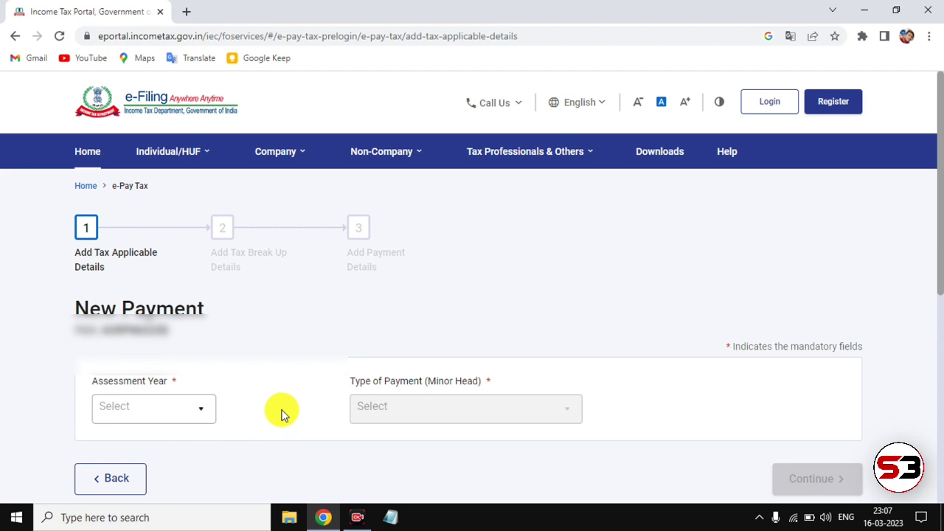
Step: Set the assessment year to 2023-24 and the payment type to Other Receipts (500), and continue to the tax break-up
click(193, 411)
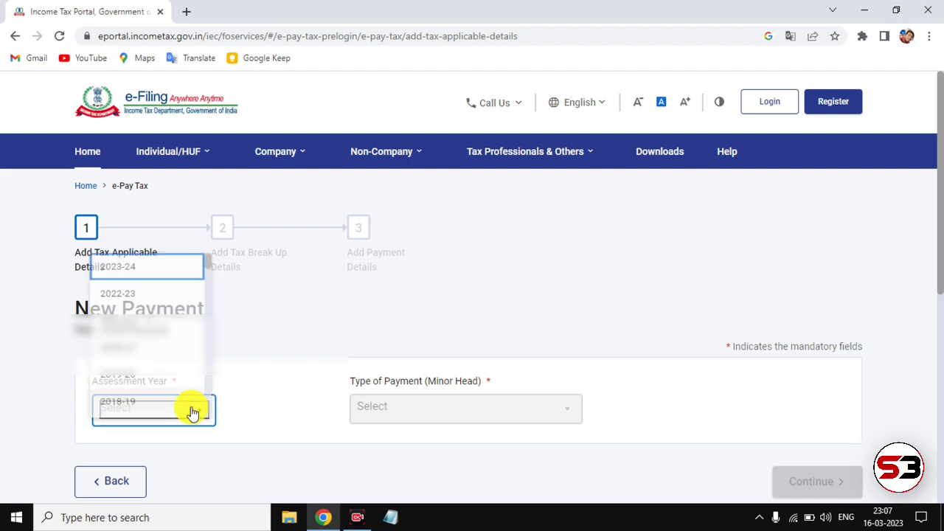
click(140, 256)
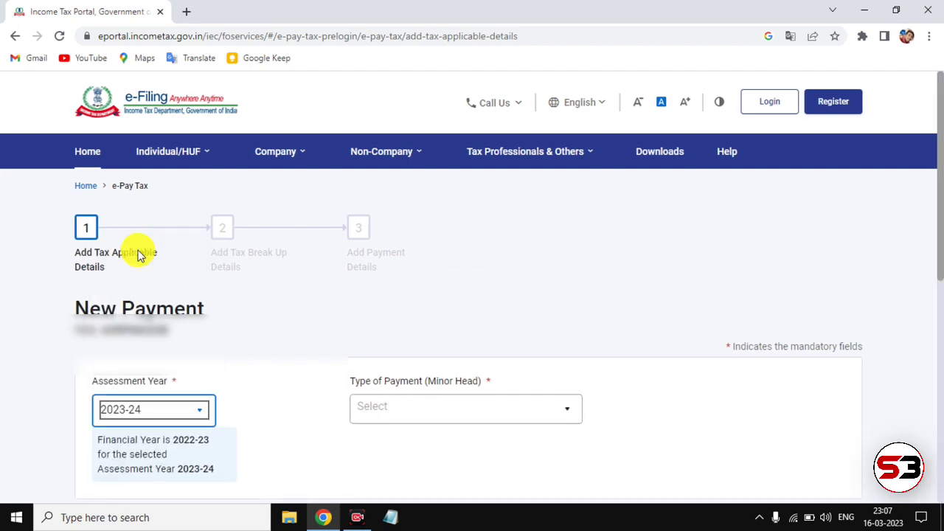
click(500, 402)
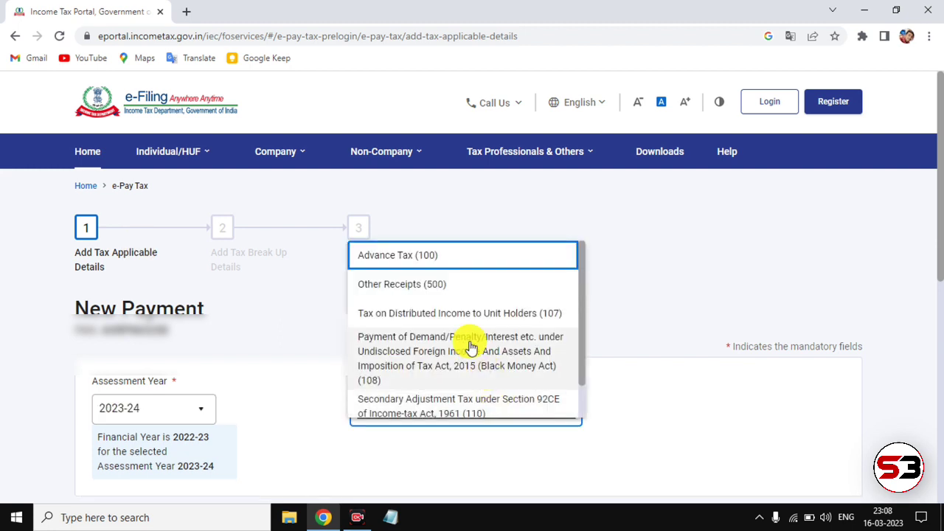
click(426, 280)
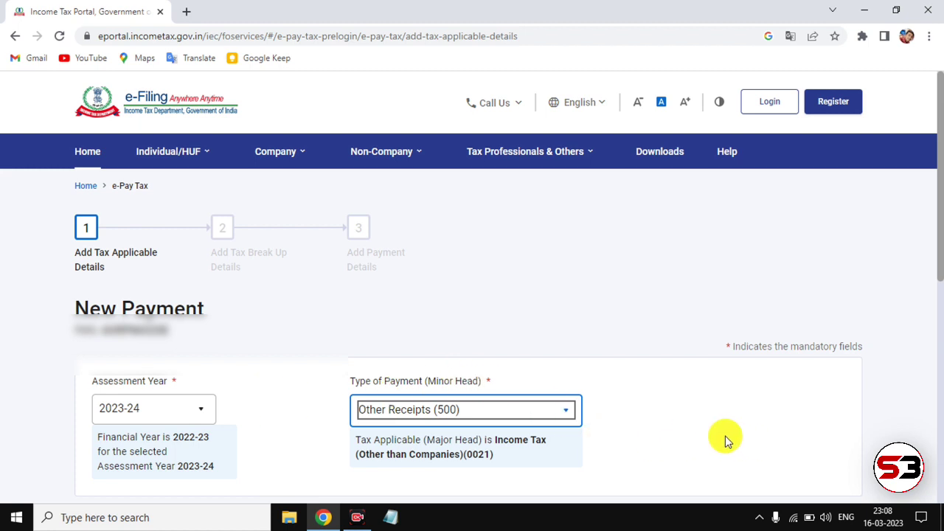
scroll(725, 435, down, 2)
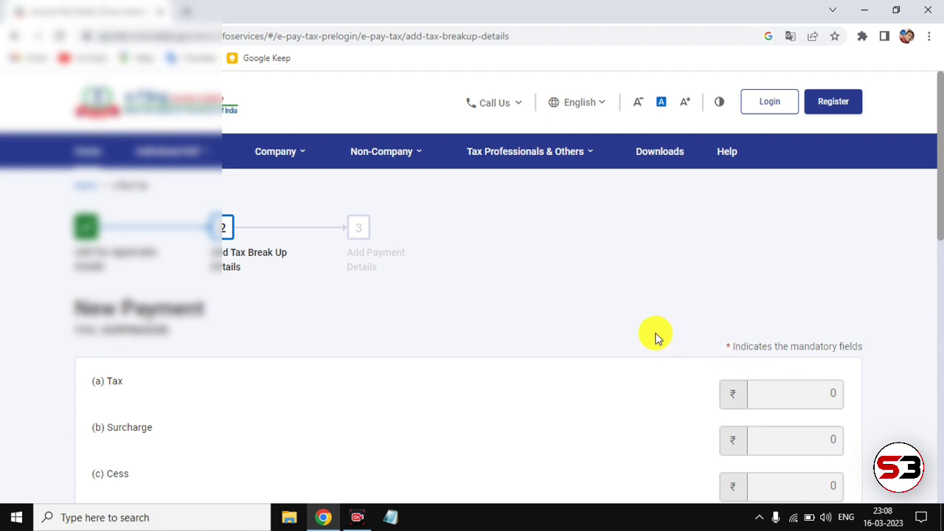
Step: Accept the tax break-up details and choose Payment Gateway as the payment mode
scroll(657, 336, down, 4)
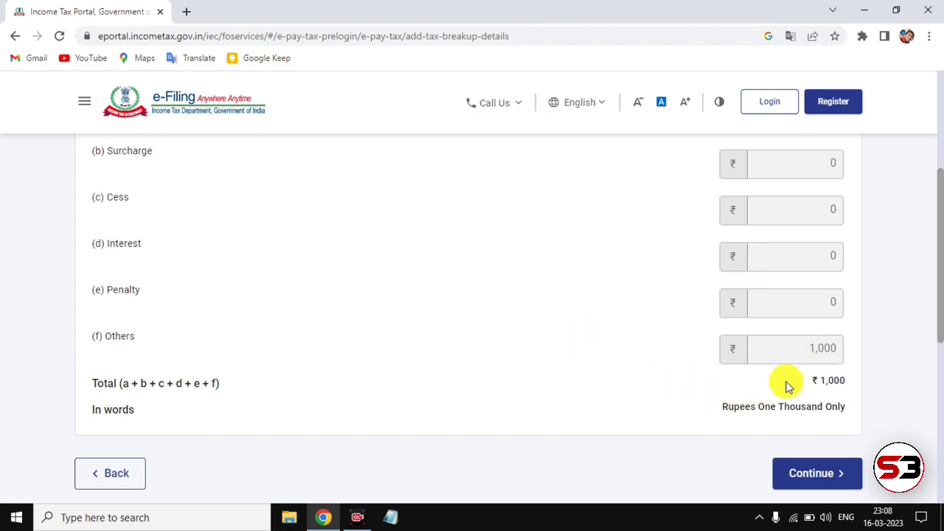
click(815, 478)
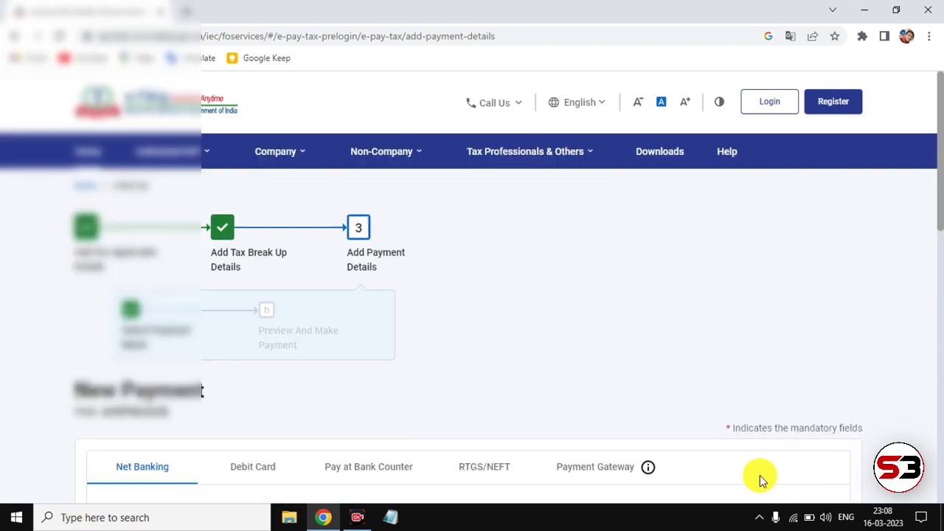
scroll(705, 468, down, 3)
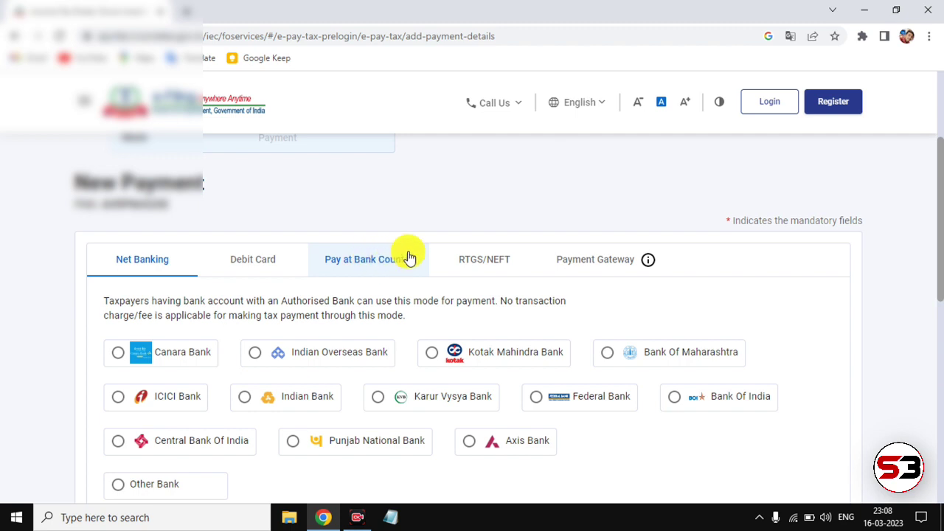
click(609, 261)
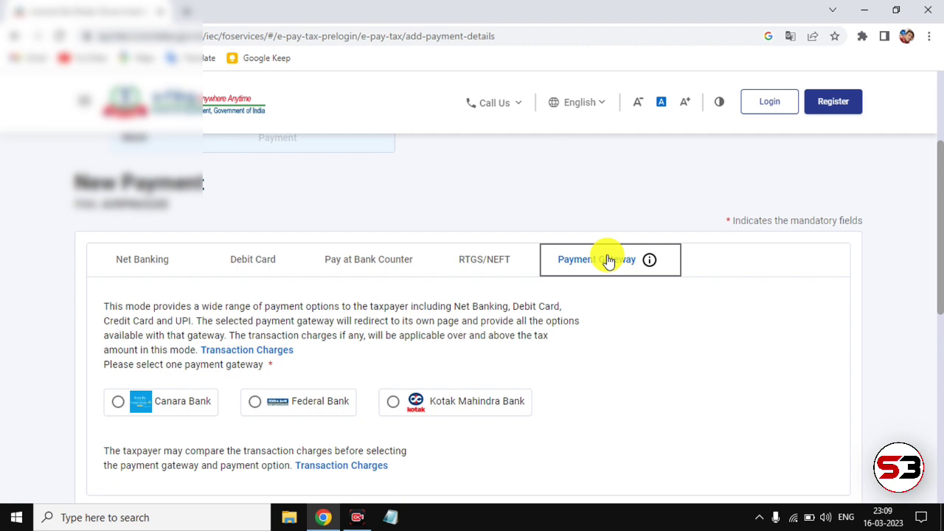
Step: Select Canara Bank as the payment gateway and continue to the payment preview
click(116, 403)
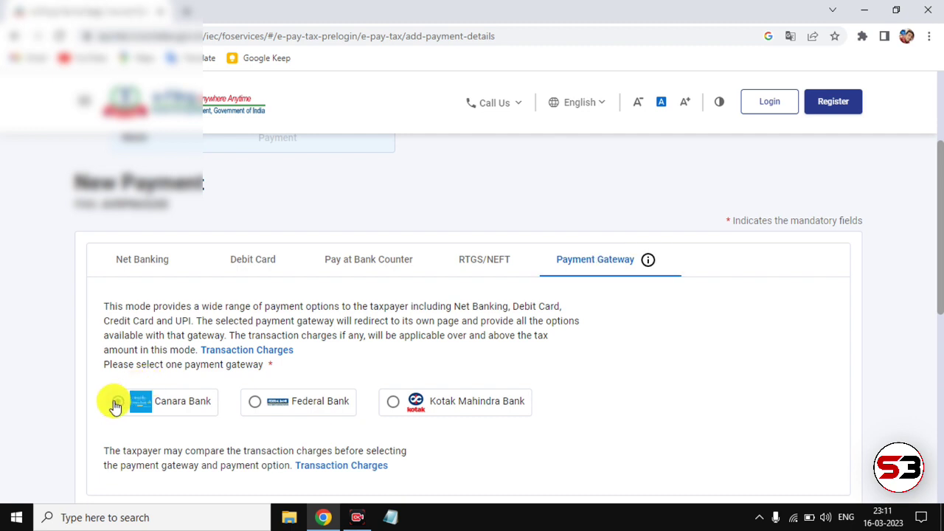
scroll(219, 389, down, 5)
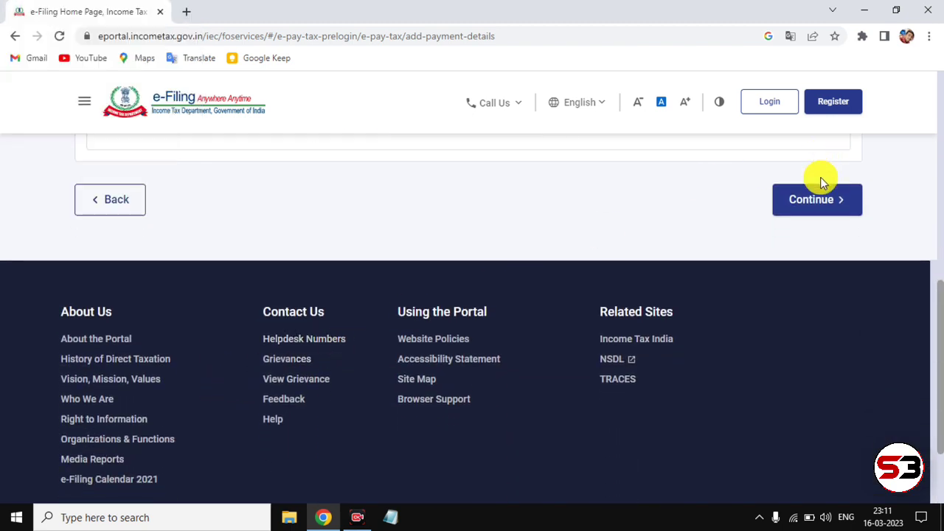
click(817, 198)
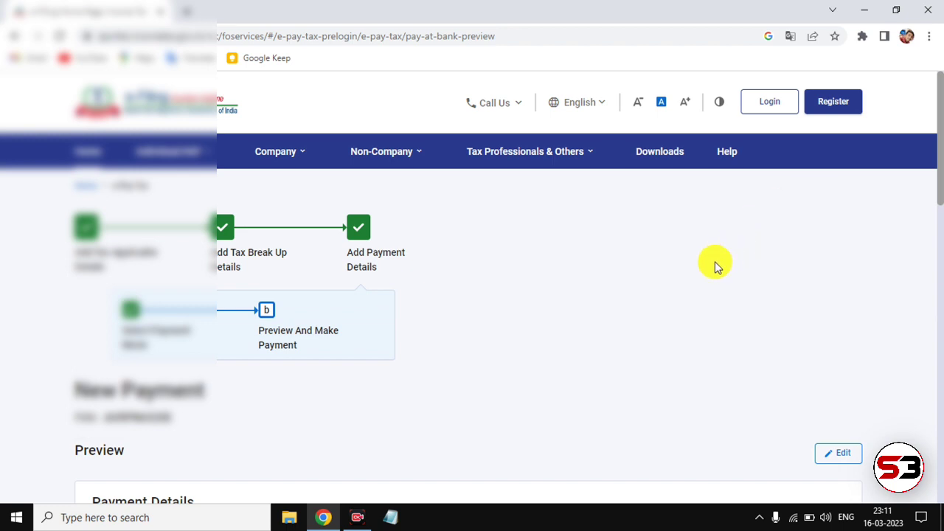
Step: Review the payment preview and its tax break-up, and choose to pay now
scroll(710, 271, down, 7)
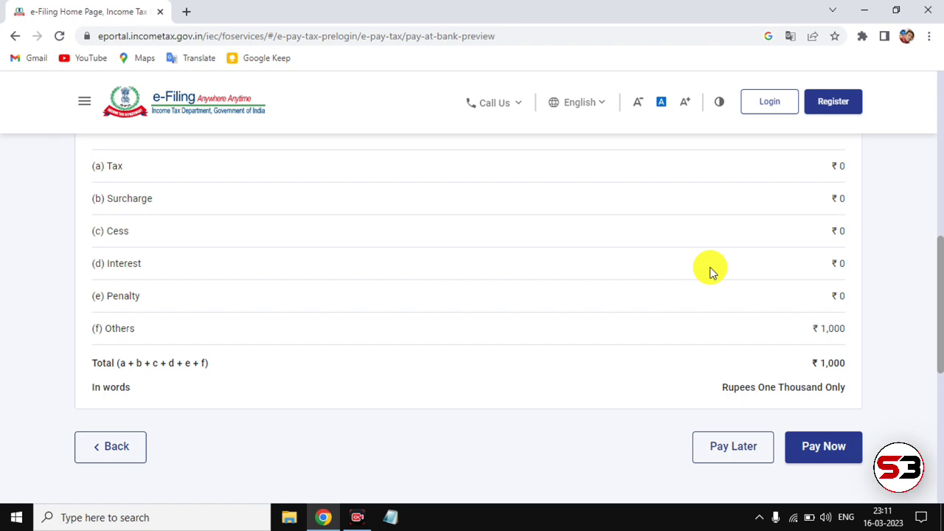
scroll(711, 272, down, 1)
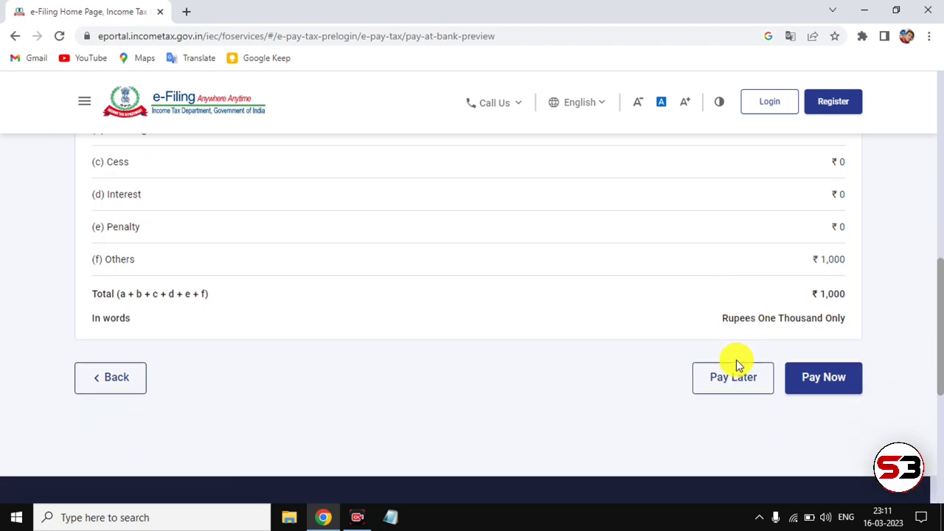
click(813, 379)
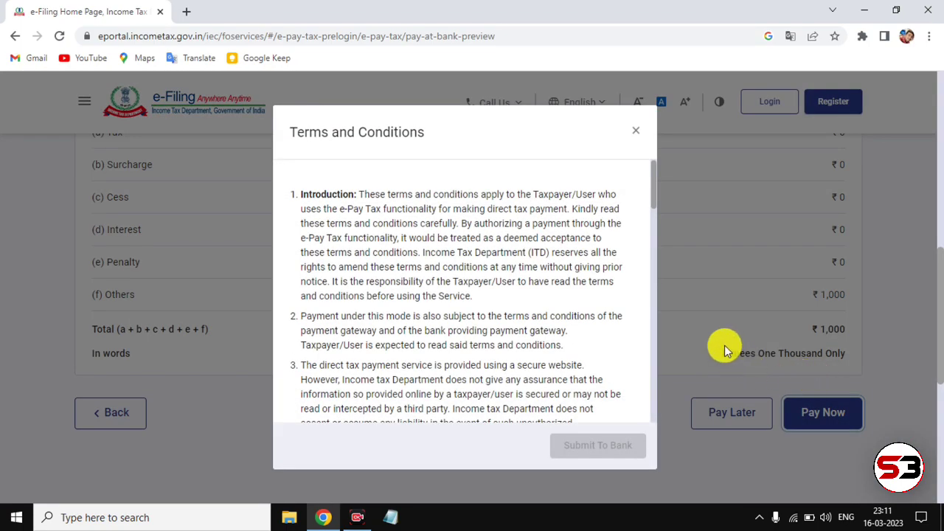
Step: Agree to the e-Pay Tax terms and conditions and submit the payment to the bank
scroll(581, 310, down, 4)
scroll(581, 310, down, 15)
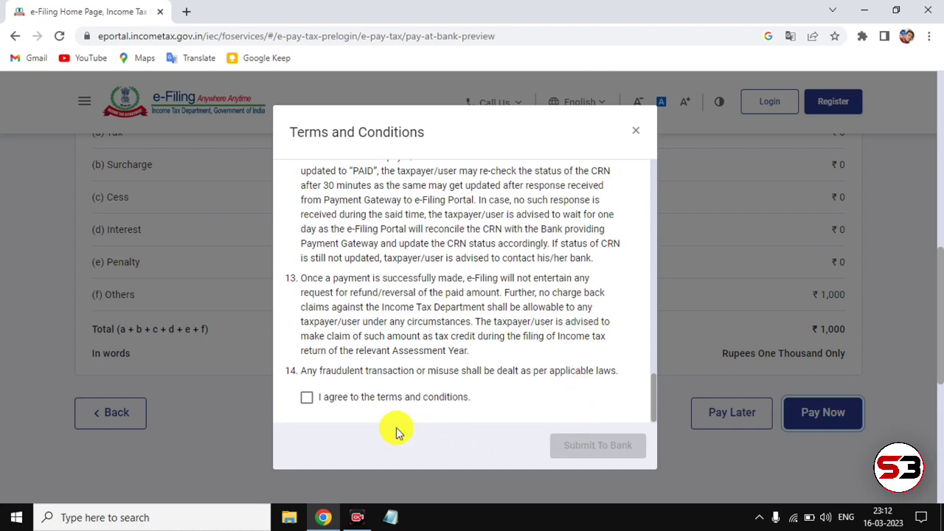
click(307, 398)
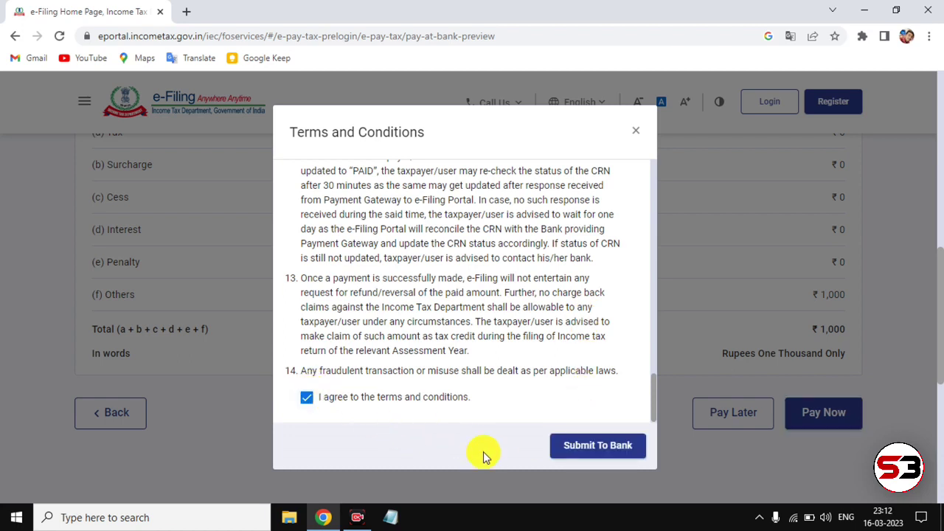
click(594, 448)
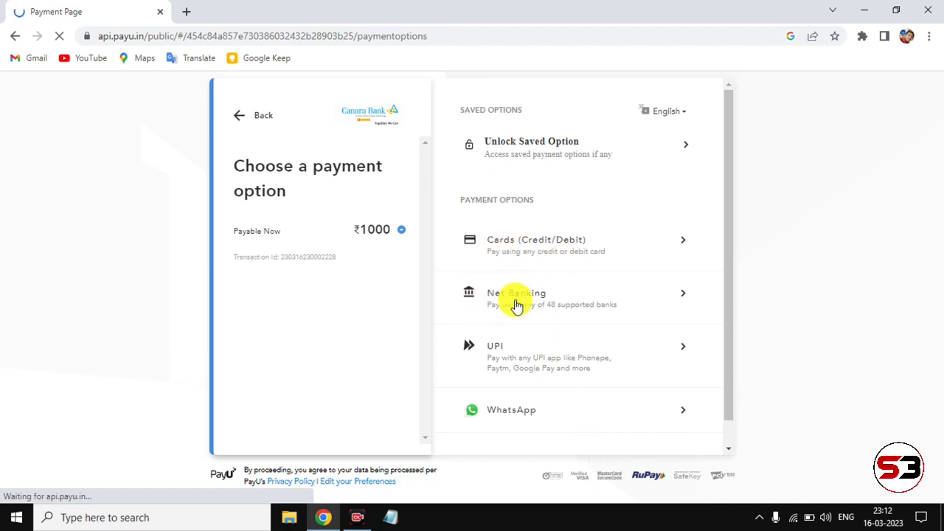
Step: Choose UPI with Google Pay as the payment option, enter and verify the UPI ID, and proceed with the payment
click(572, 360)
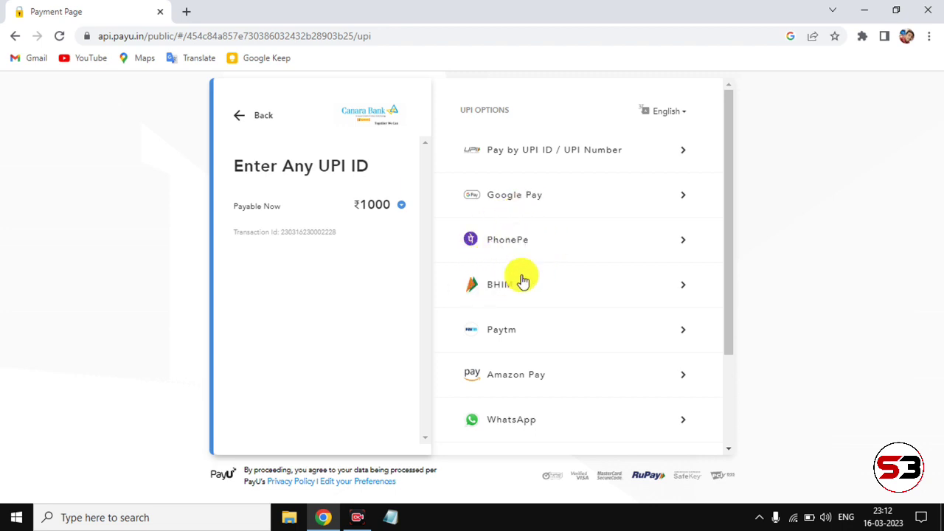
click(536, 197)
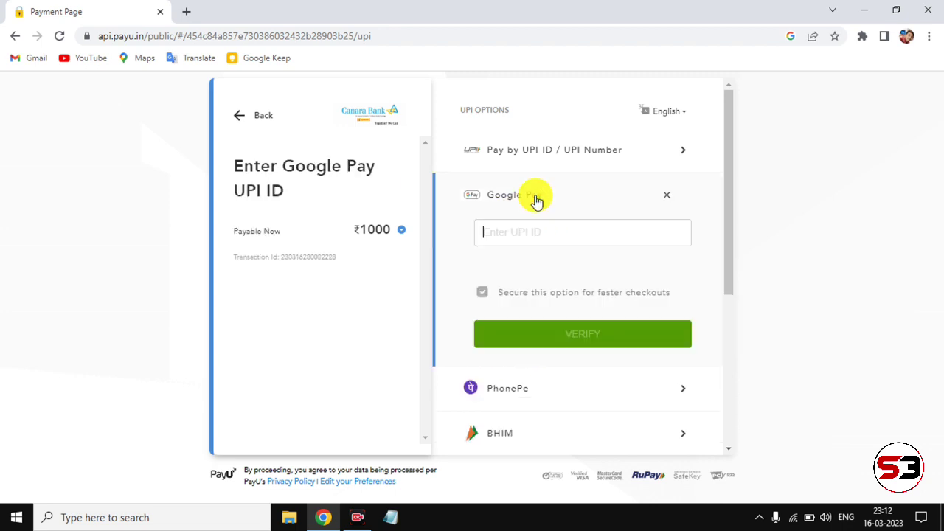
click(501, 233)
scroll(527, 332, down, 1)
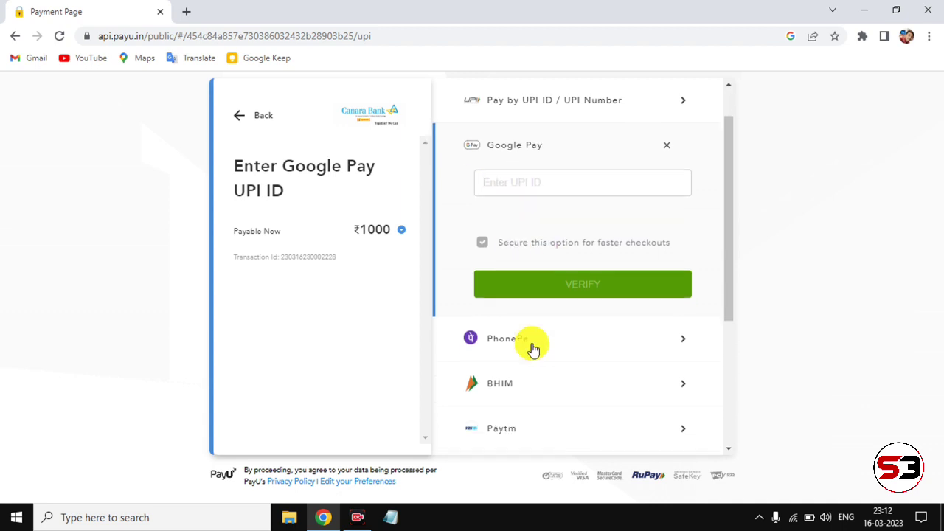
click(548, 161)
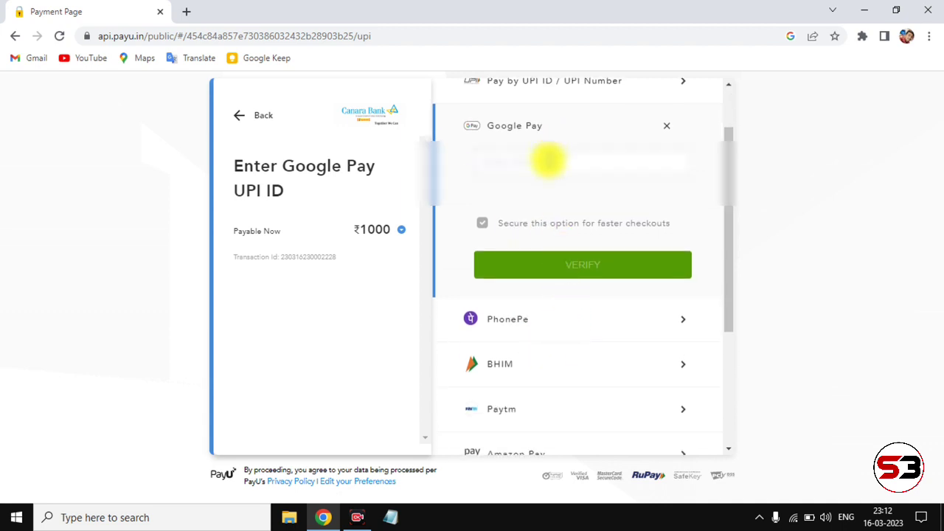
key(ctrl+v)
click(563, 274)
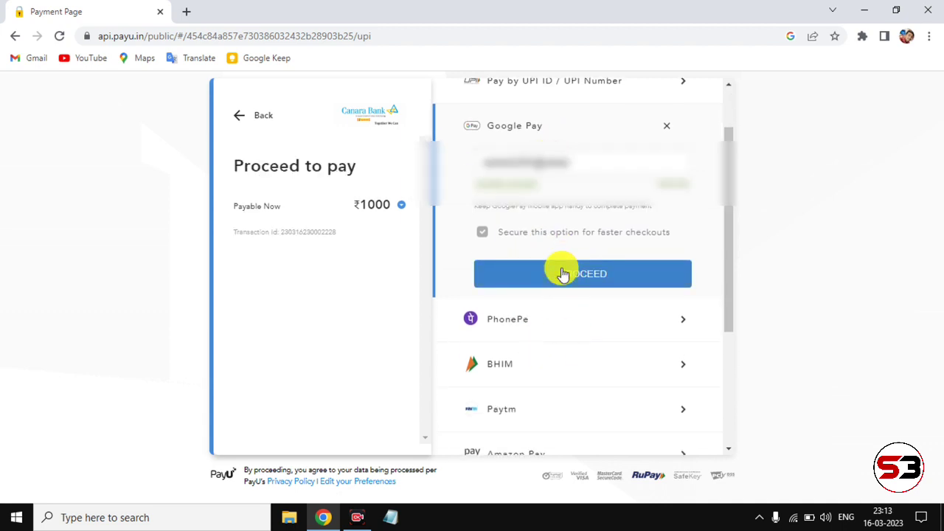
click(566, 275)
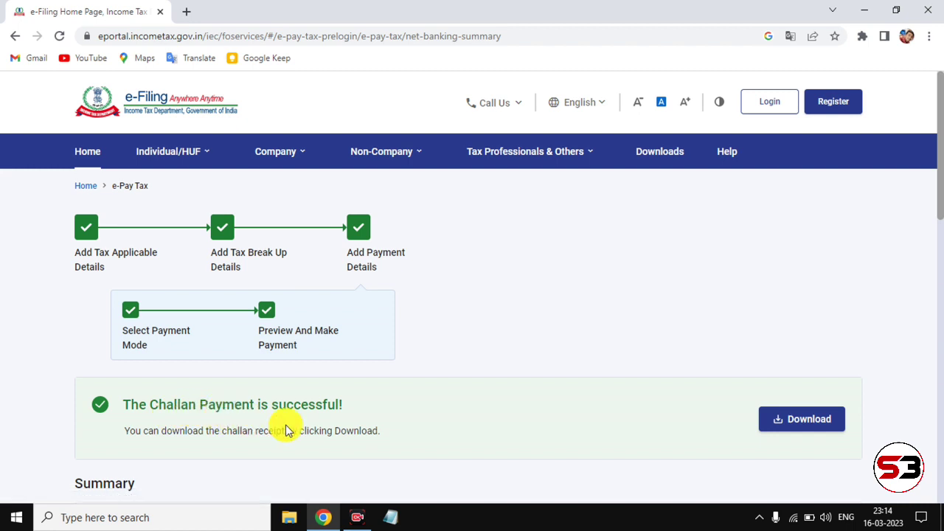
Step: Download the challan receipt for the payment and open the PDF
click(821, 420)
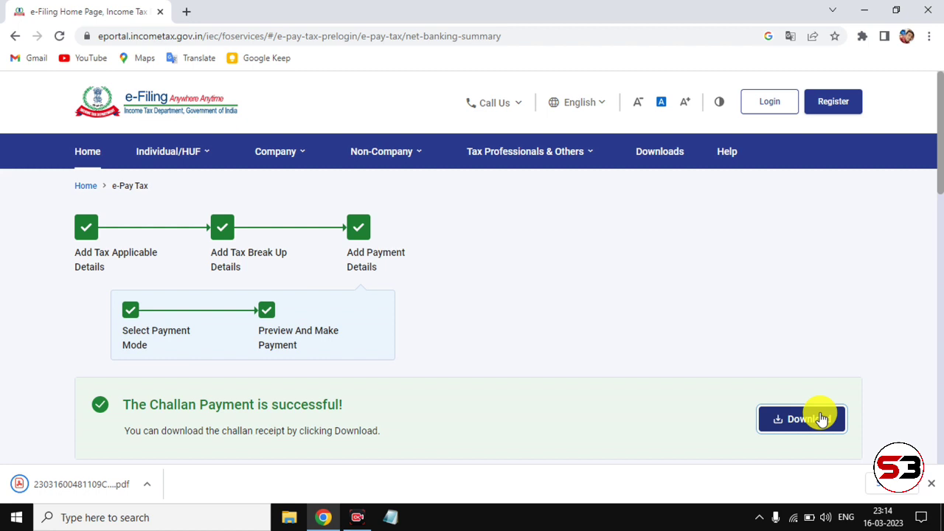
drag(308, 404, 256, 405)
click(74, 484)
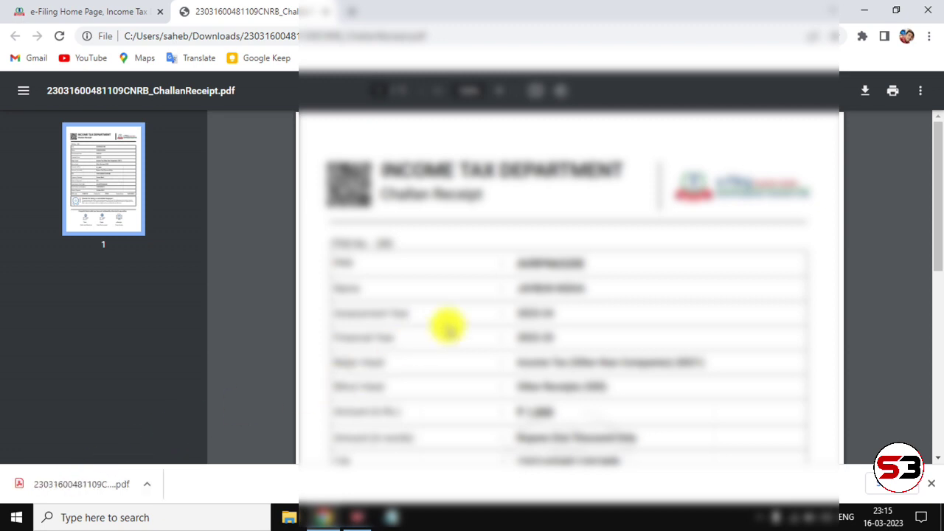
Step: Examine the payment details on the downloaded challan receipt from beginning to end
scroll(470, 332, down, 1)
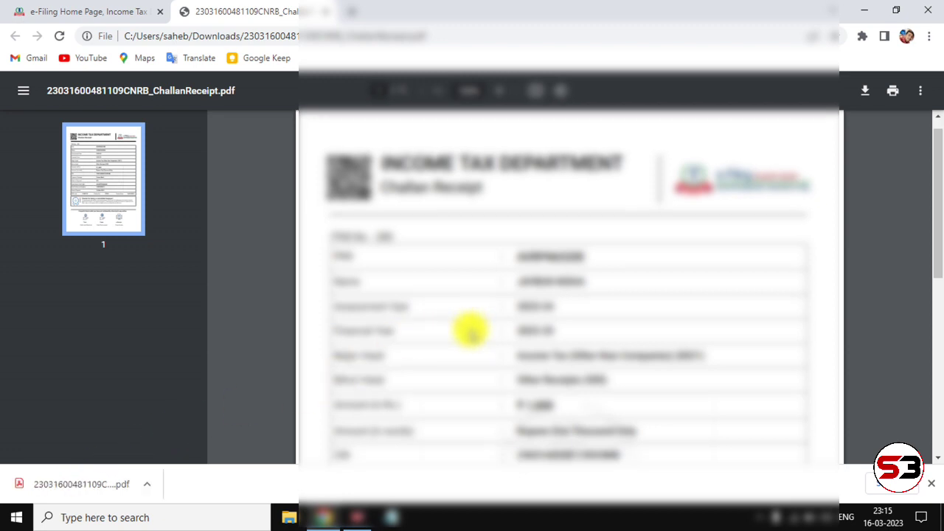
scroll(470, 331, down, 4)
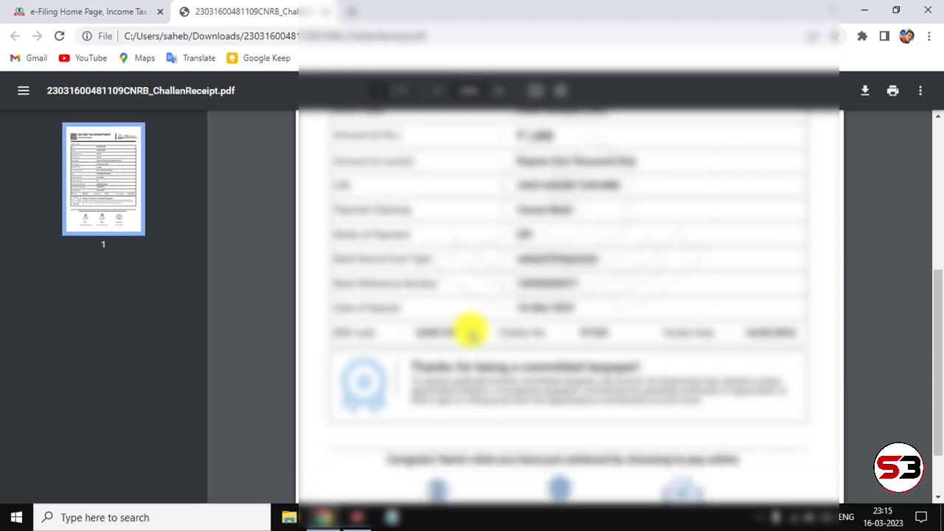
scroll(471, 332, down, 1)
scroll(471, 332, up, 1)
scroll(471, 332, up, 1)
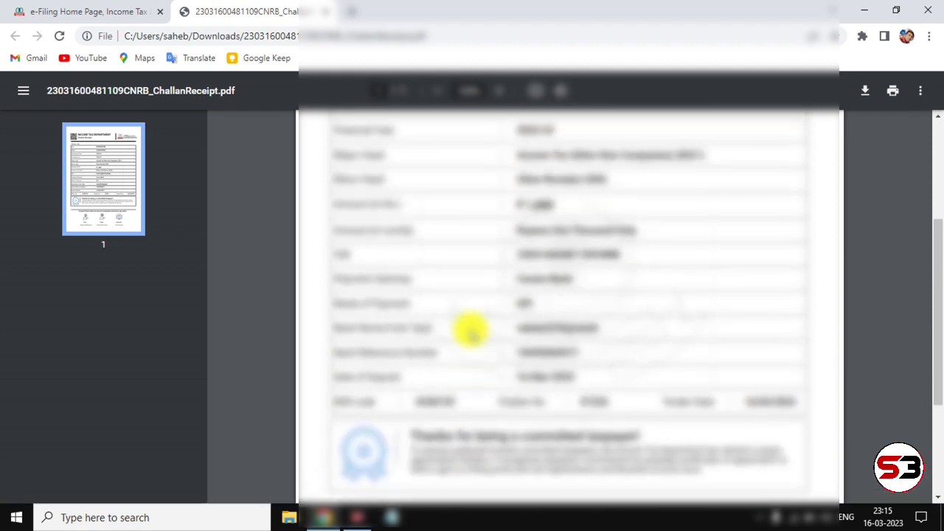
scroll(470, 332, up, 1)
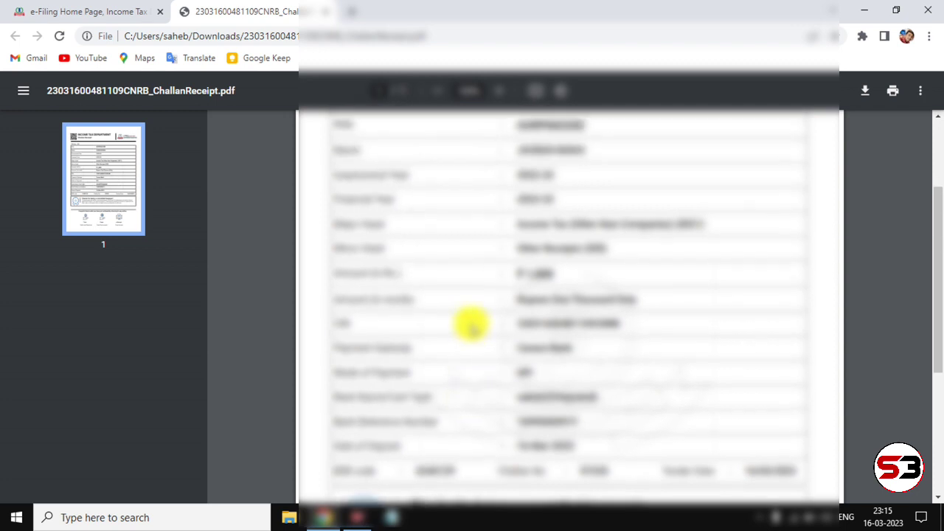
scroll(475, 304, up, 2)
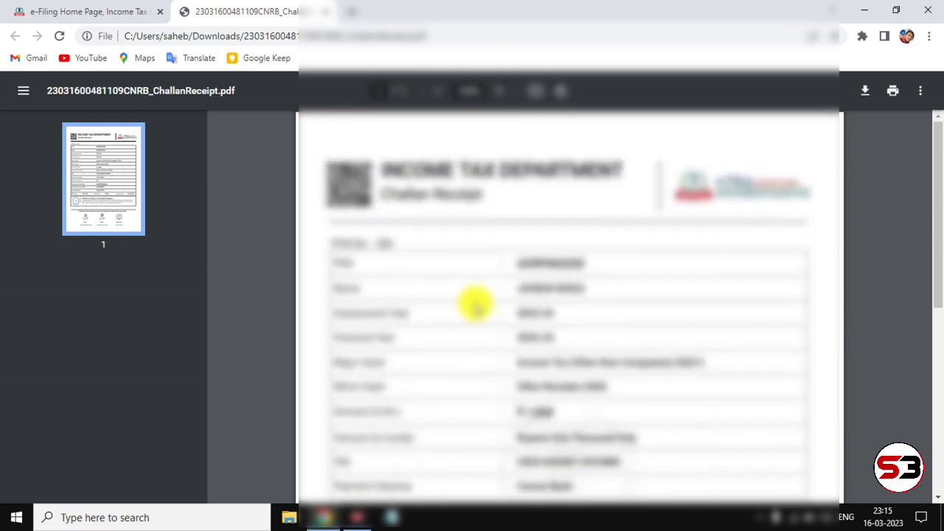
scroll(475, 304, down, 4)
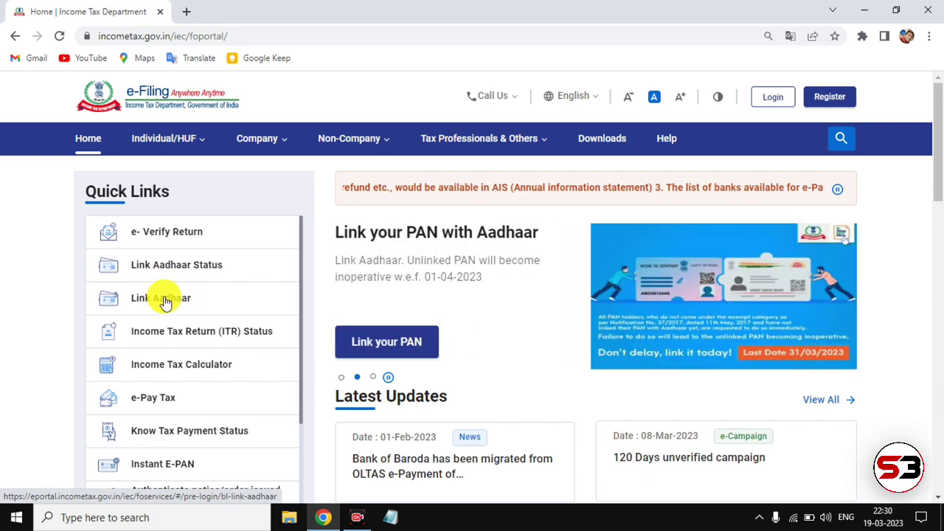
Step: Open the Link Aadhaar service from the portal's home page and read its fee information and exemption notes
click(165, 301)
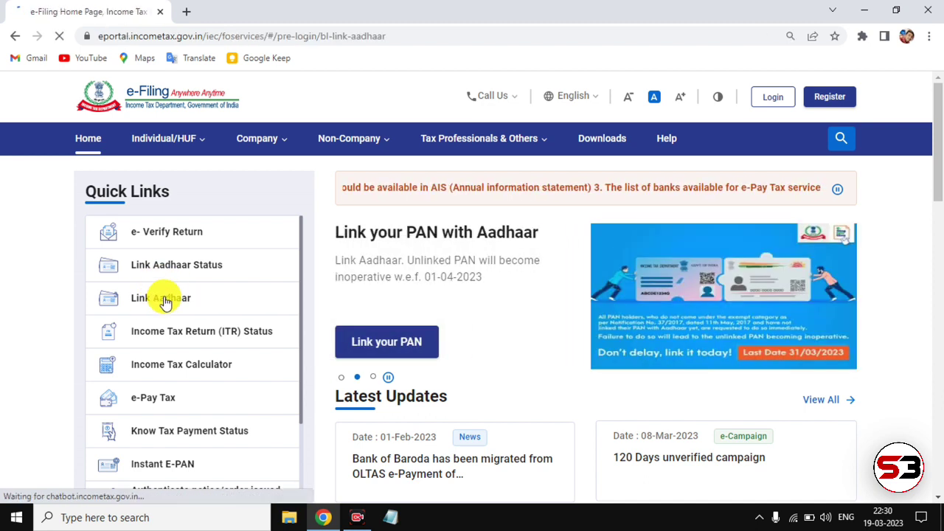
scroll(316, 462, down, 3)
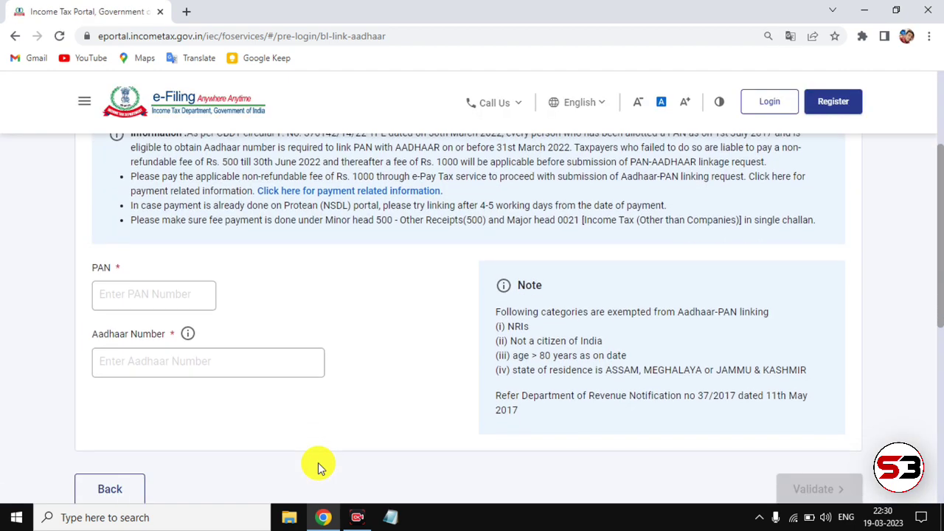
scroll(318, 463, up, 3)
scroll(318, 463, down, 4)
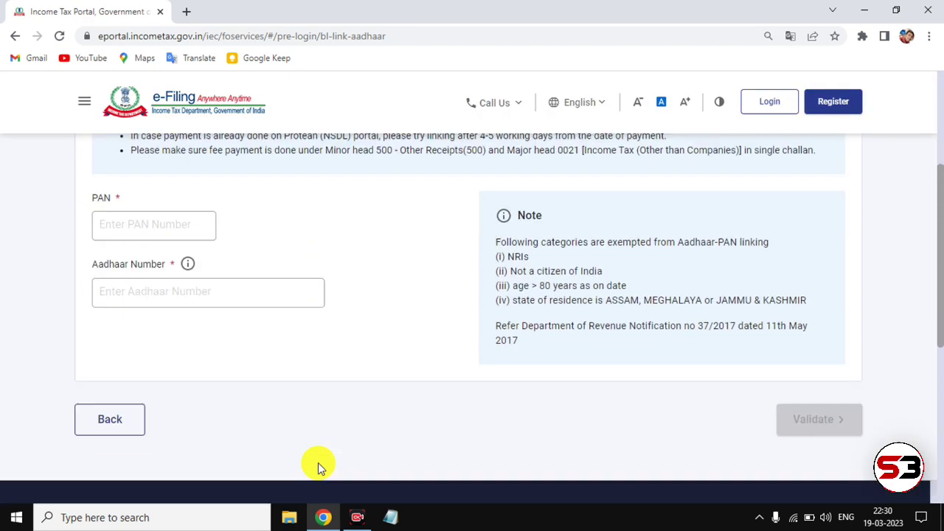
scroll(318, 462, down, 1)
scroll(318, 462, up, 2)
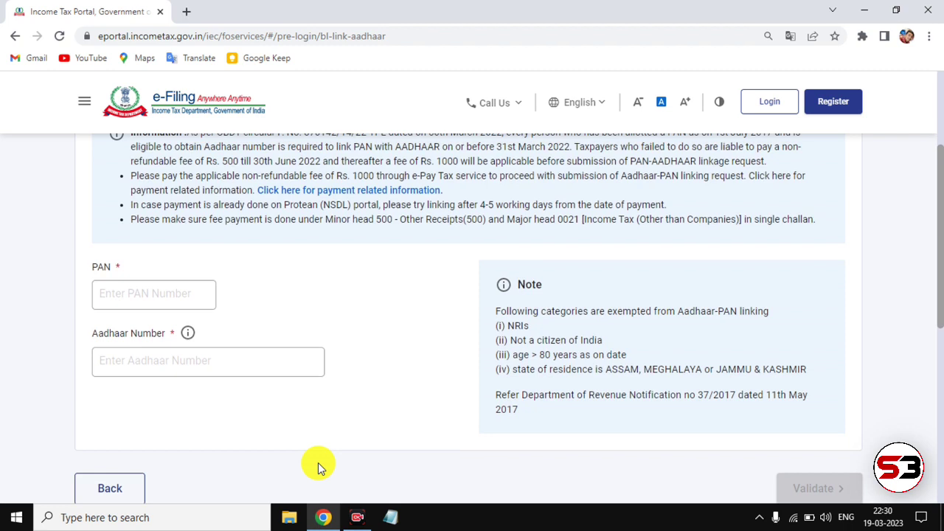
Step: Enter the PAN and Aadhaar number, validate them, and continue with the Aadhaar-PAN linking request
click(206, 294)
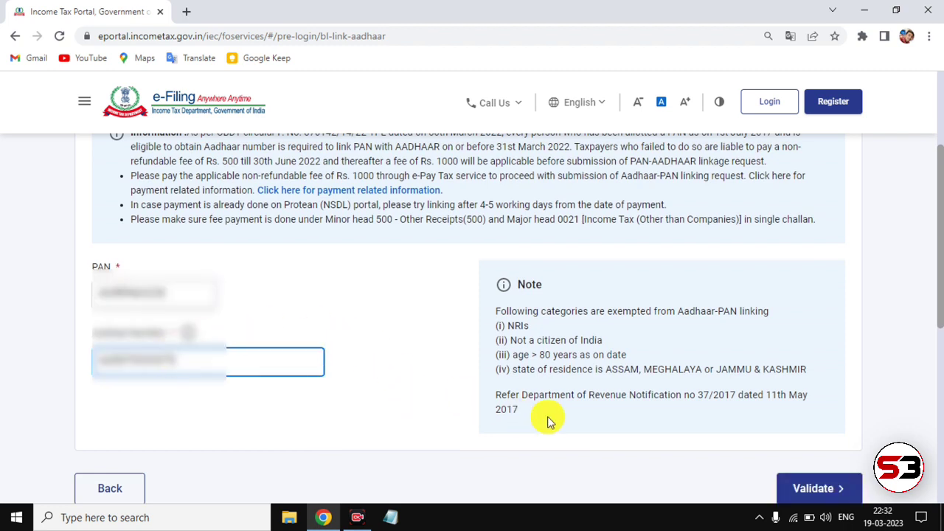
click(817, 491)
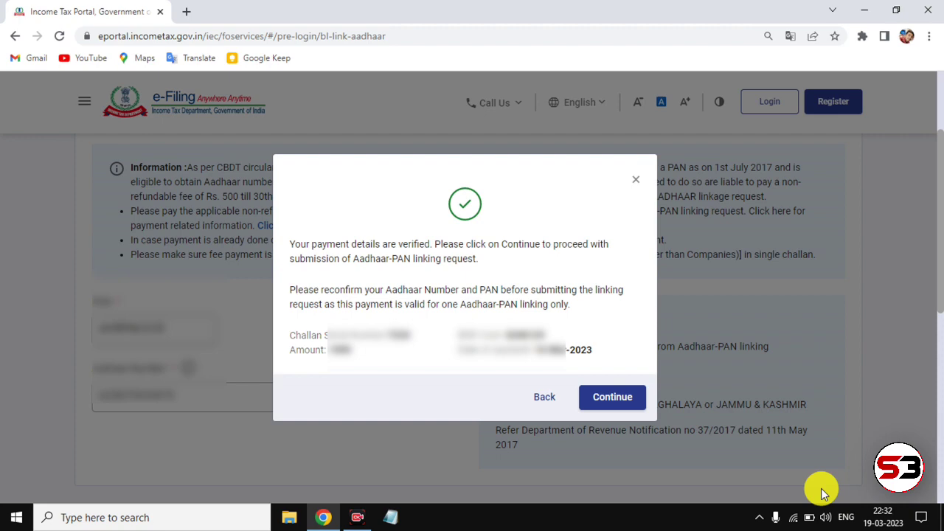
click(609, 396)
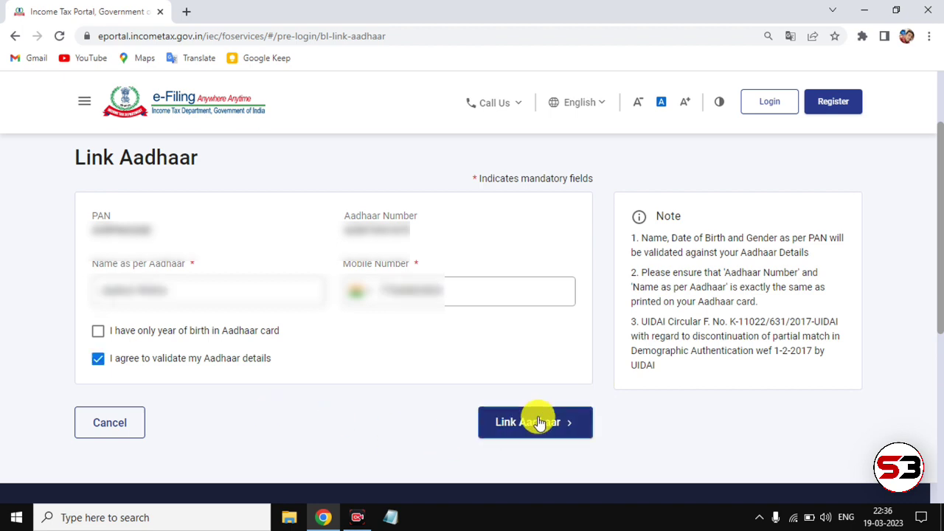
Step: Submit the Link Aadhaar form with the name as per Aadhaar and mobile number, then enter and validate the mobile OTP
click(537, 421)
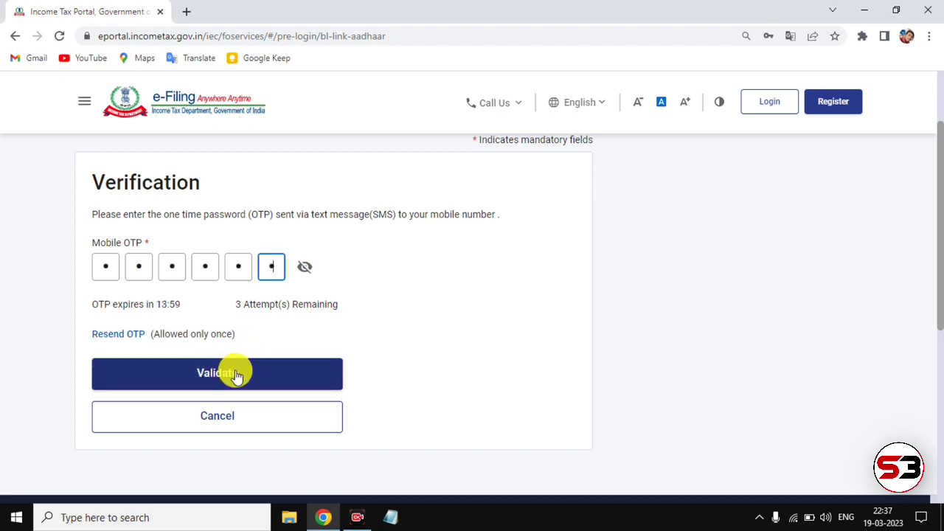
click(229, 375)
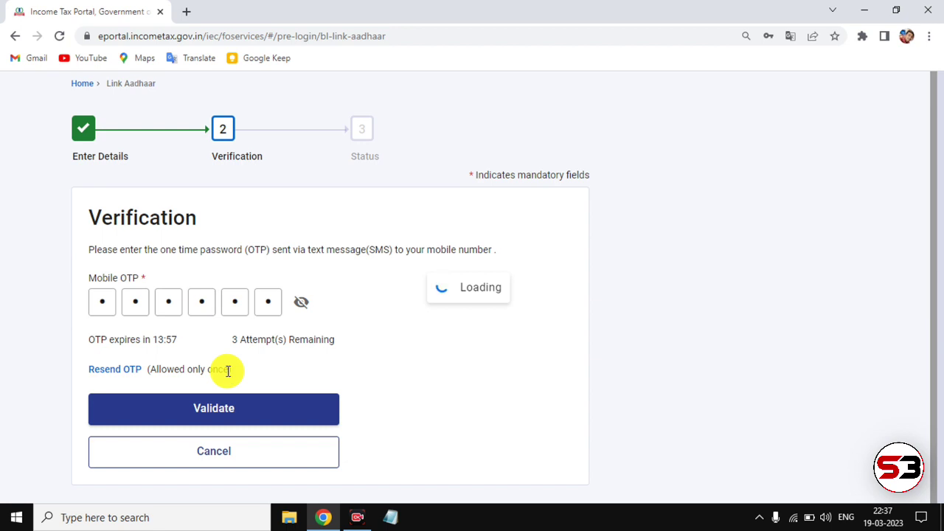